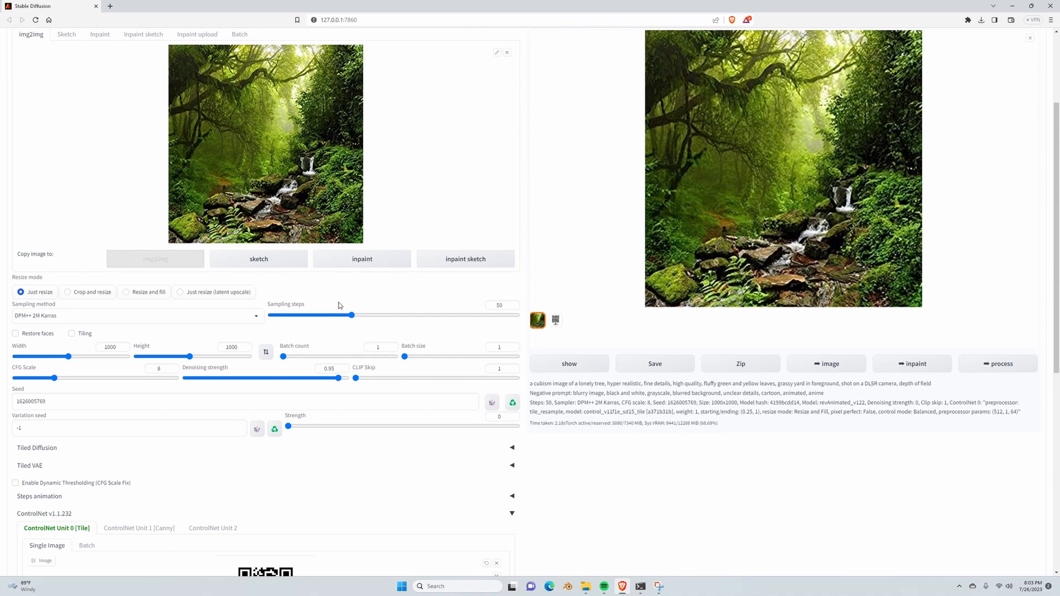
Examine the img2img settings and the ControlNet Unit 0 Tile configuration, including the QR code tree control image
scroll(322, 350, up, 3)
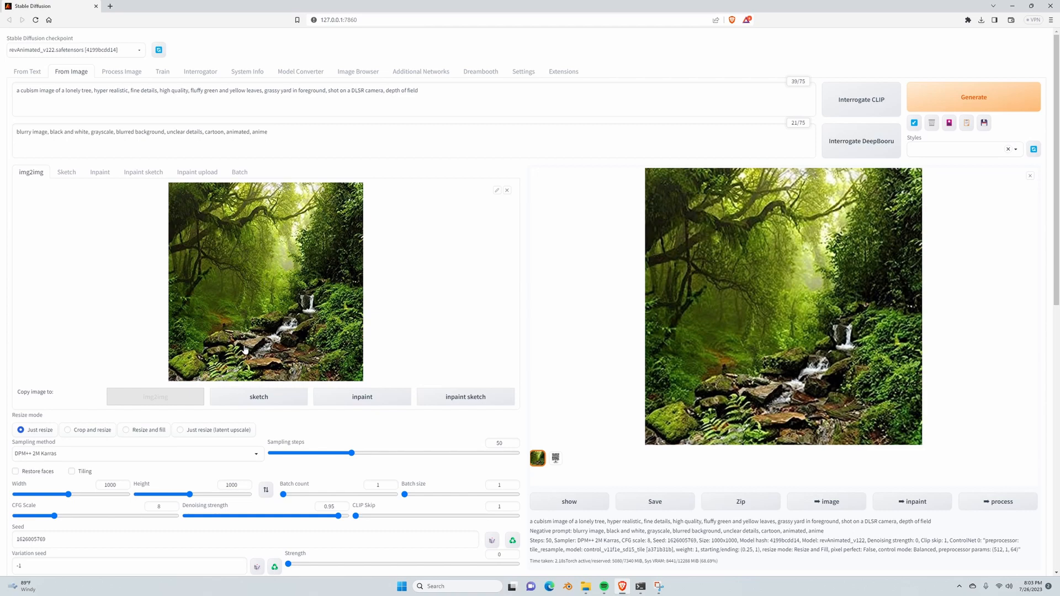
scroll(295, 331, down, 10)
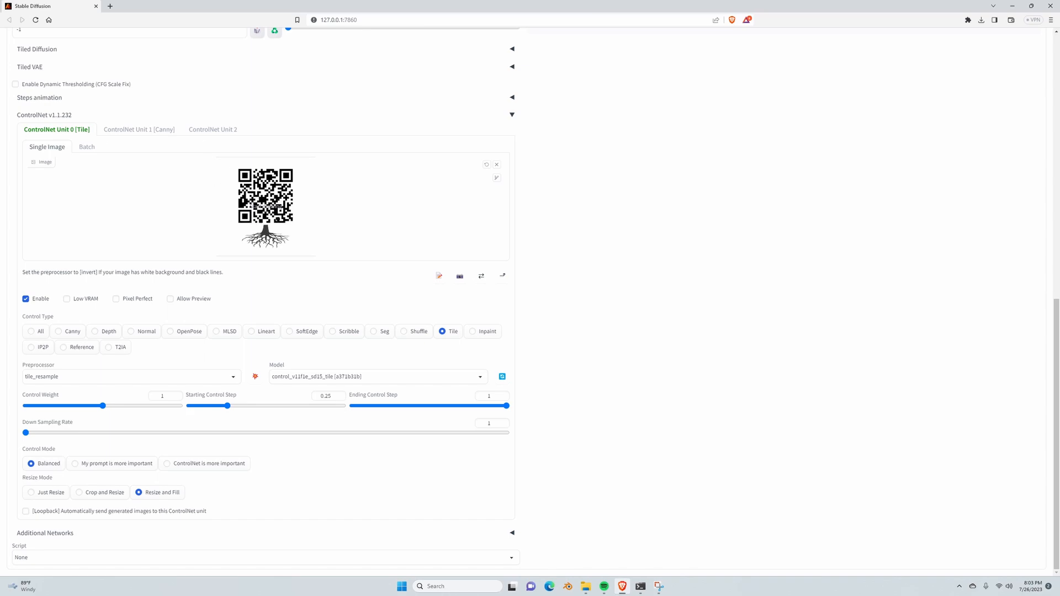
scroll(263, 222, up, 4)
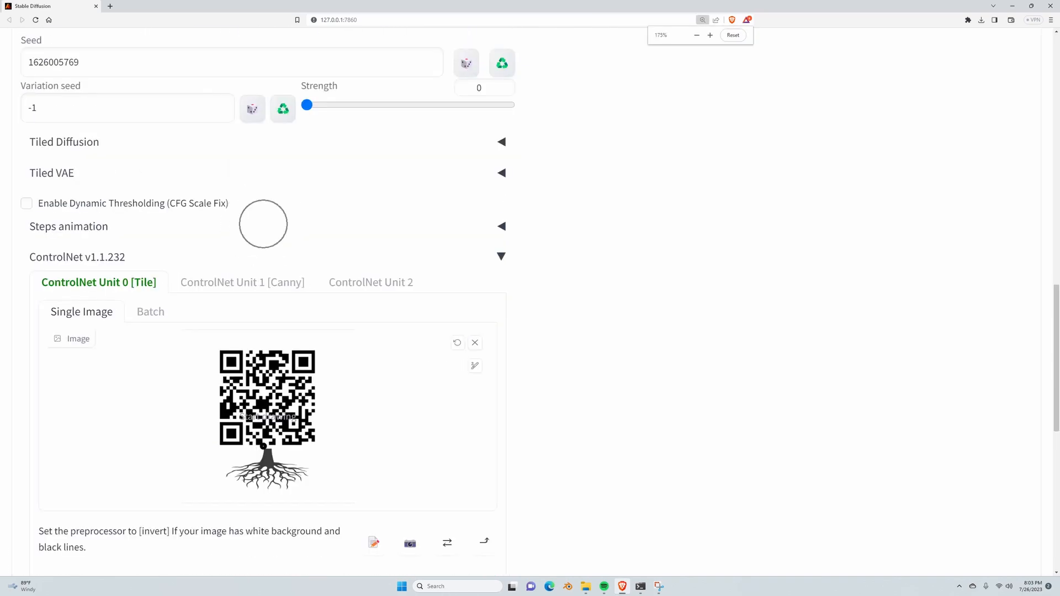
scroll(263, 224, down, 3)
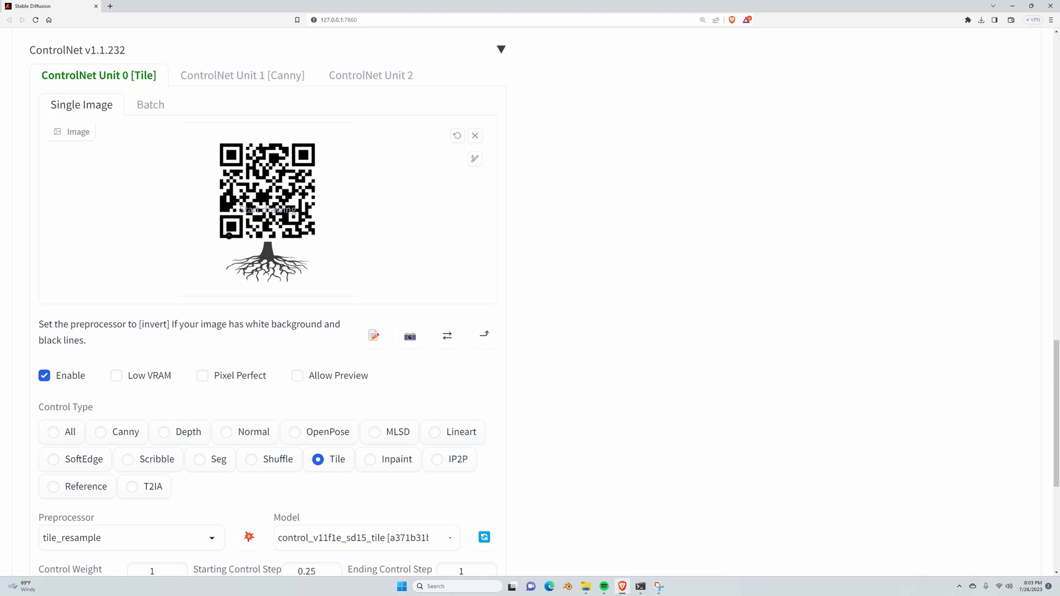
key(ctrl+minus)
key(ctrl+minus)
key(ctrl+minus)
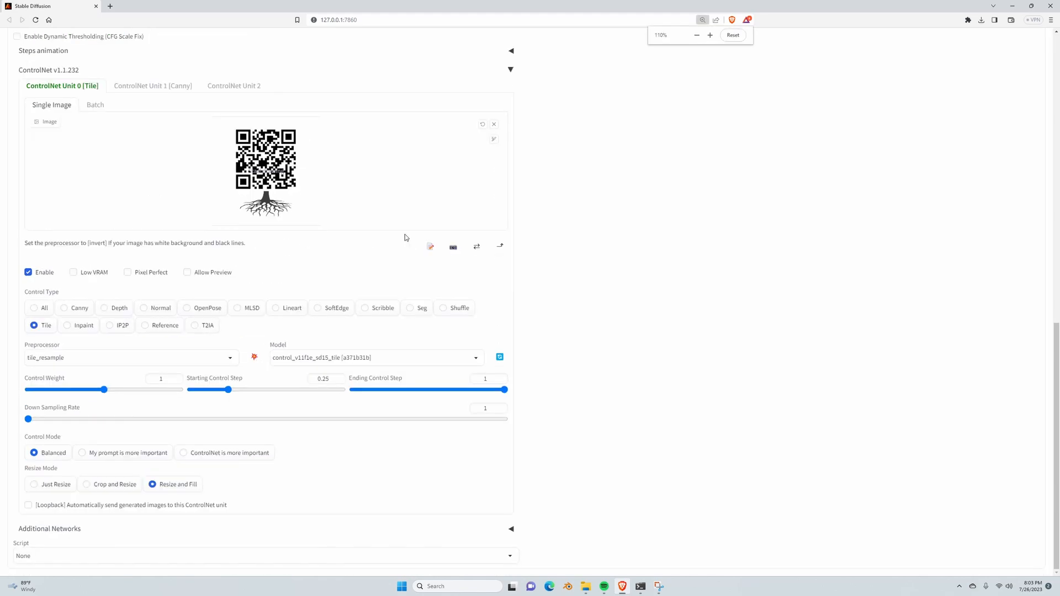
key(ctrl+minus)
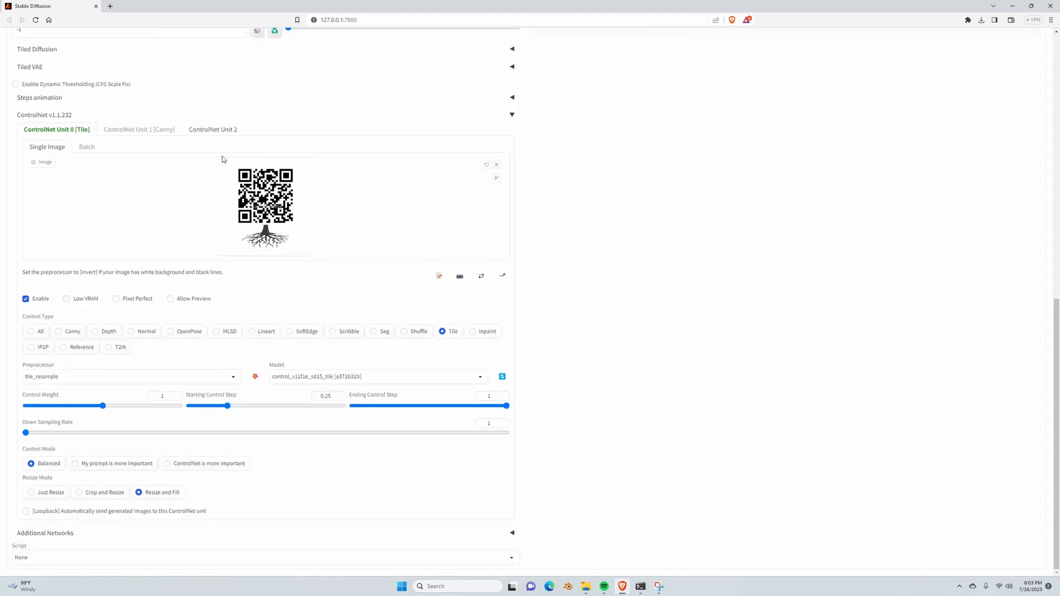
scroll(449, 220, up, 10)
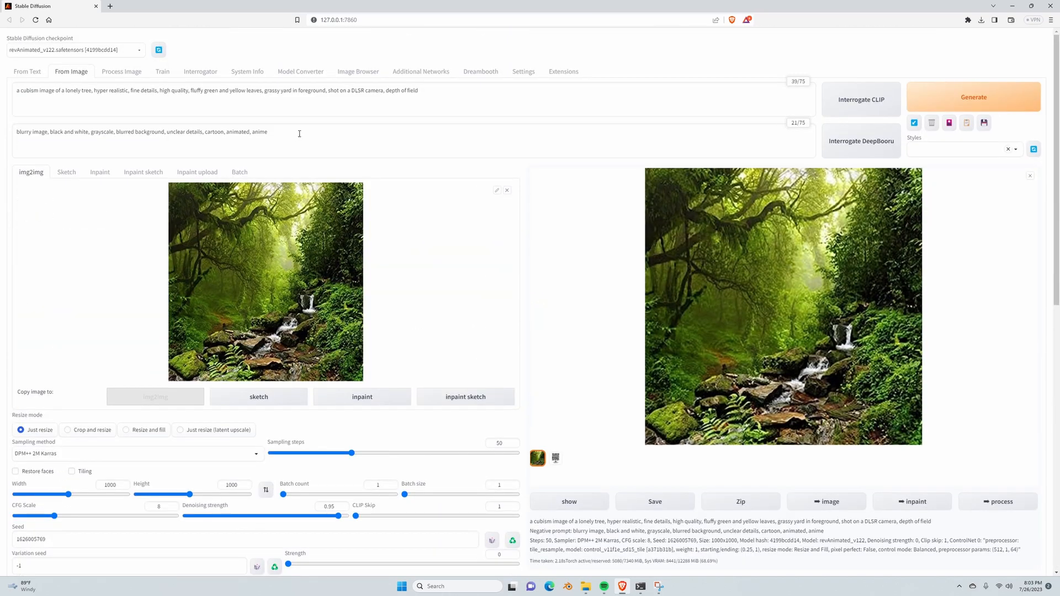
Review the positive prompt, the ControlNet settings and the generation seed
click(483, 89)
key(ctrl+a)
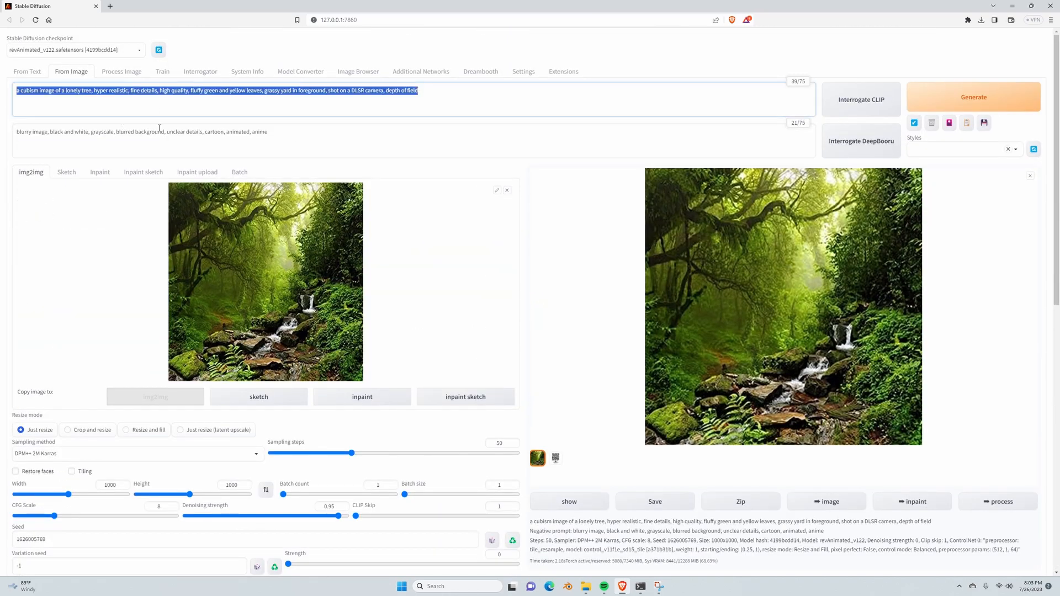
scroll(545, 277, down, 10)
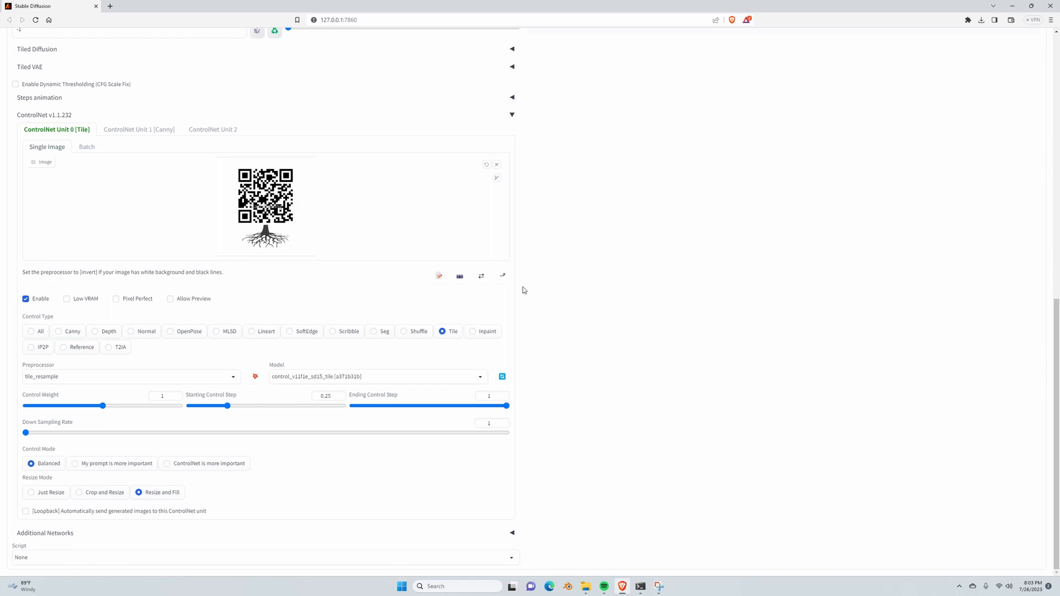
scroll(531, 271, up, 7)
scroll(213, 326, down, 3)
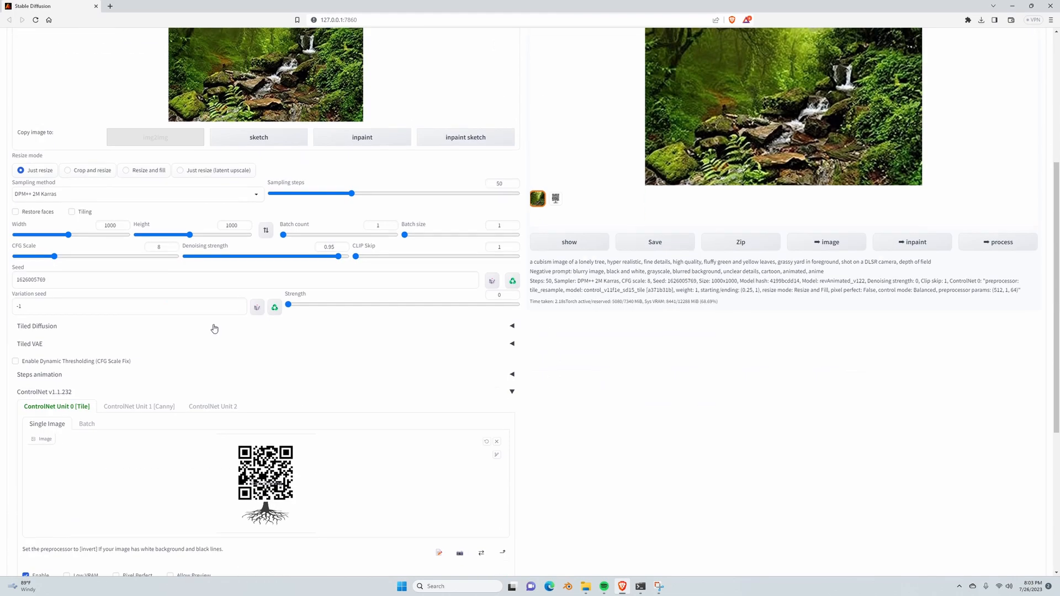
double_click(22, 279)
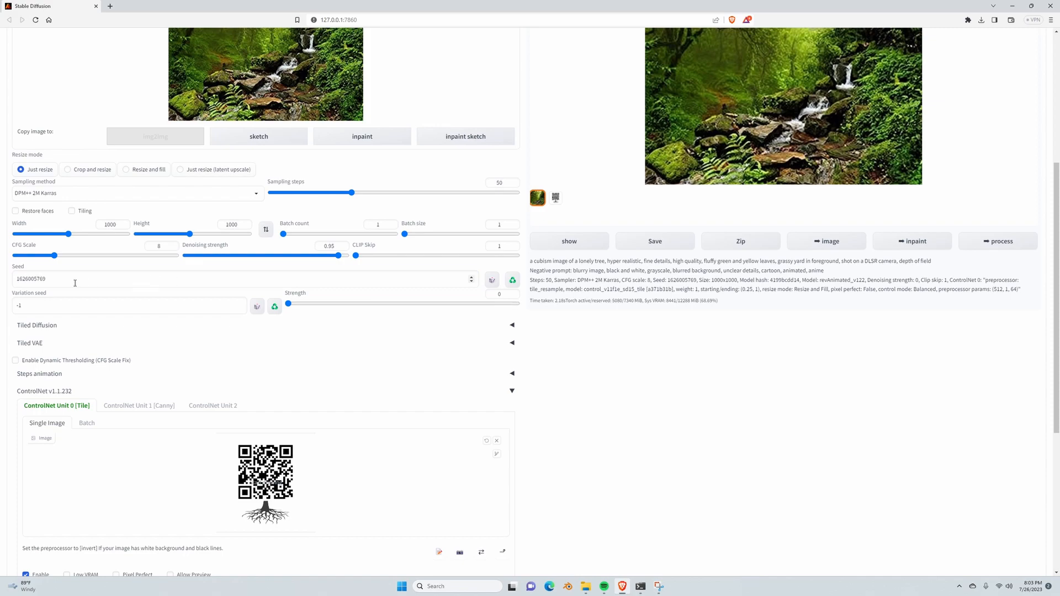
click(565, 387)
scroll(561, 390, up, 5)
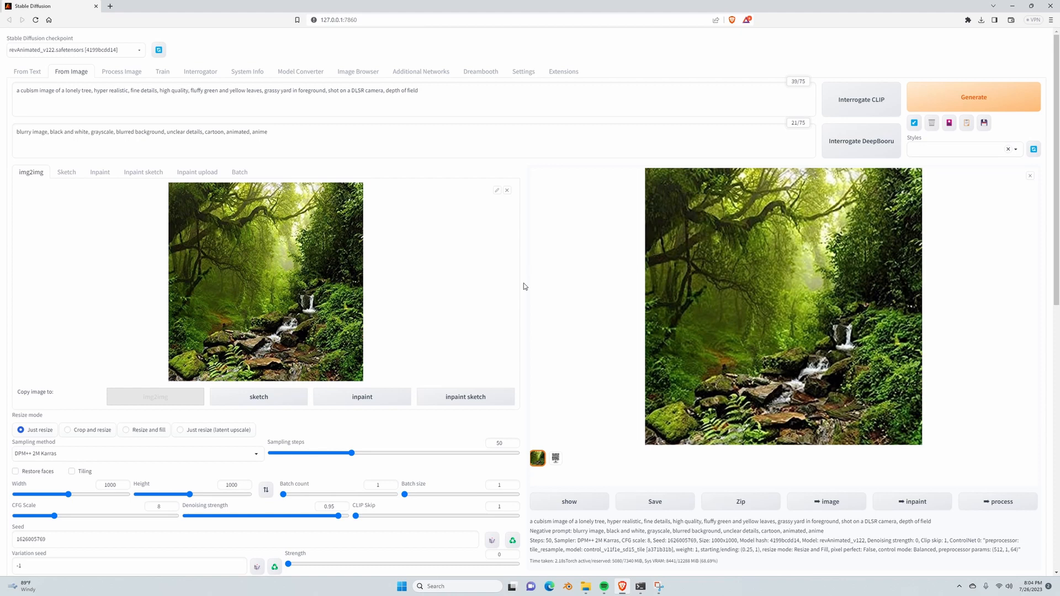
Look through the available sampling methods
scroll(523, 286, down, 4)
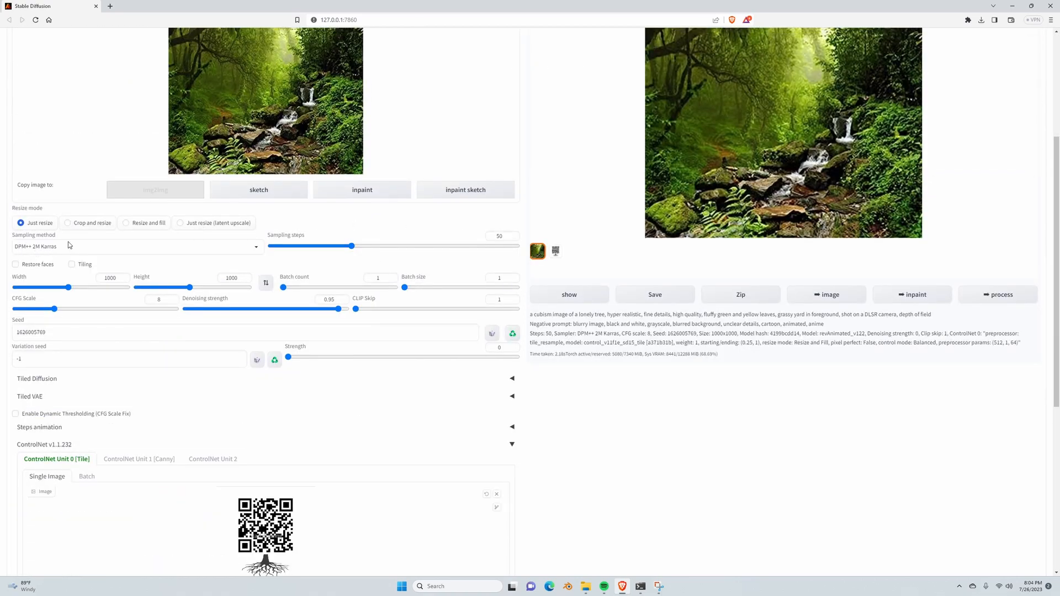
click(81, 251)
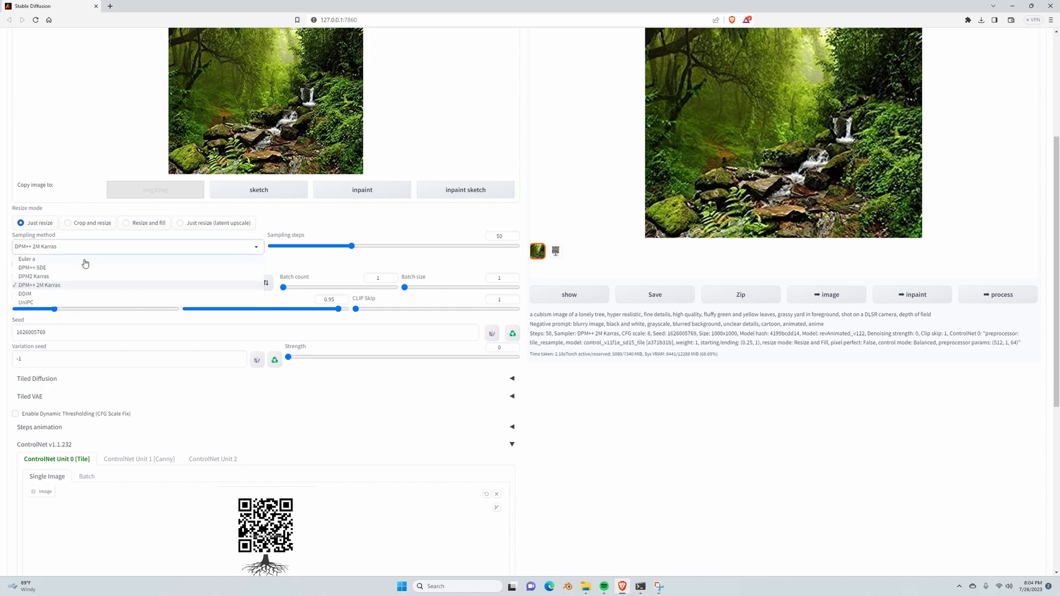
click(117, 246)
click(117, 245)
click(107, 246)
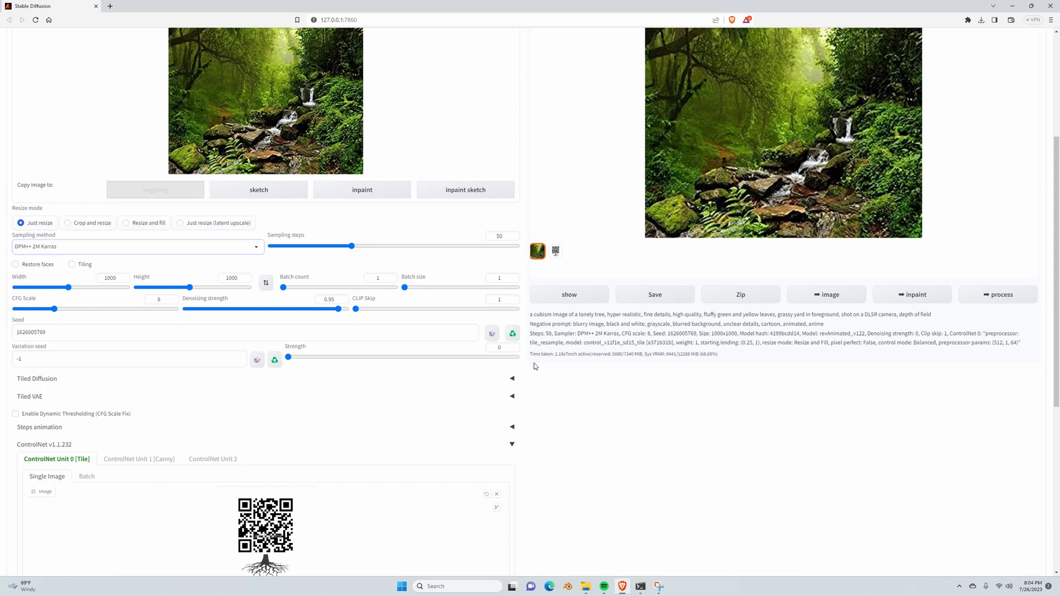
Generate the image from the forest picture with the current settings, reviewing the ControlNet Tile parameters while it renders
scroll(534, 362, up, 4)
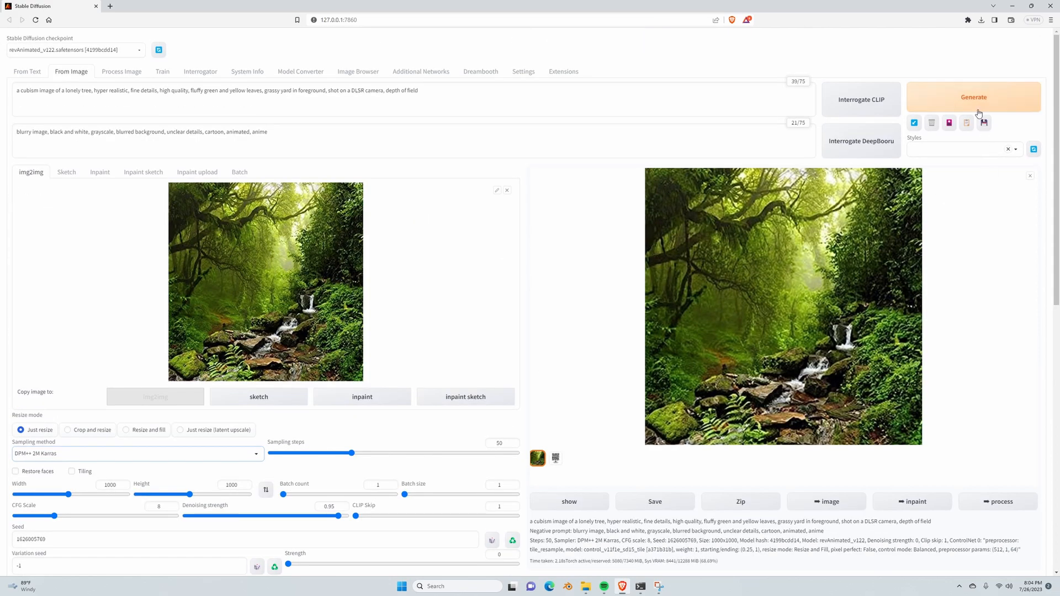
scroll(521, 284, down, 10)
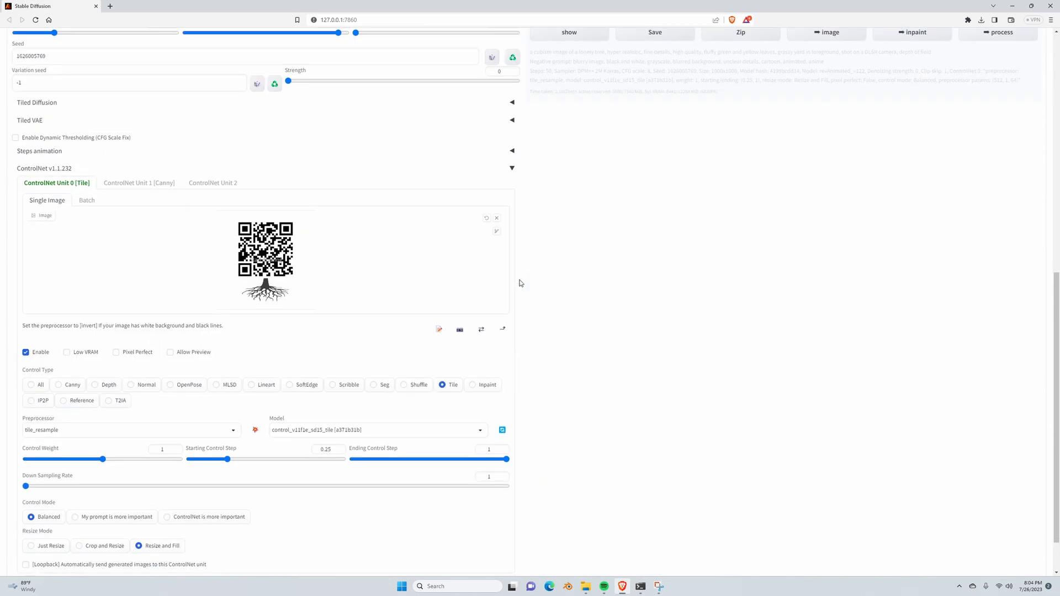
scroll(519, 283, down, 1)
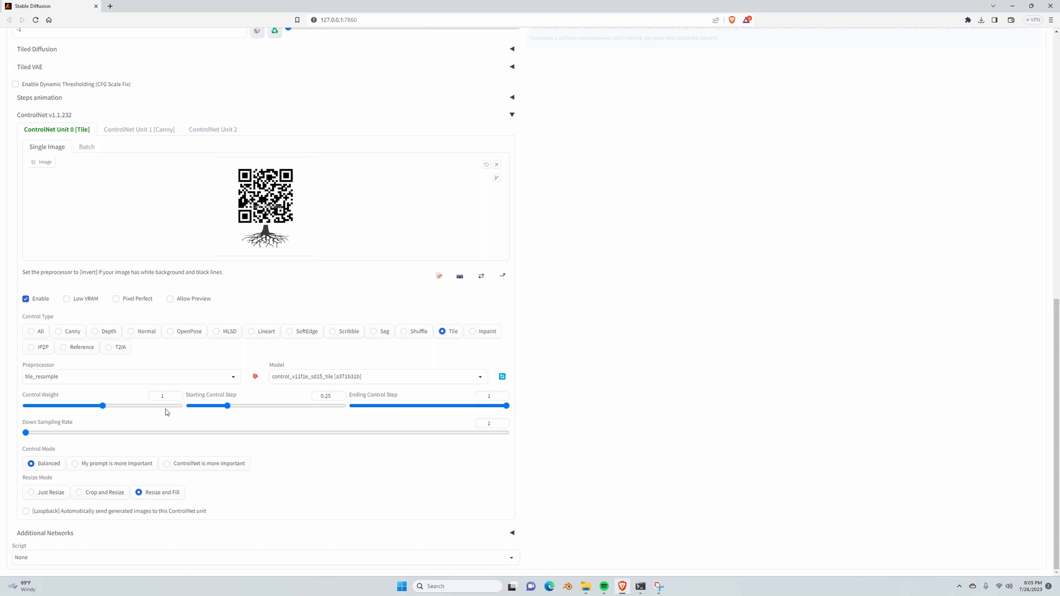
scroll(547, 308, up, 10)
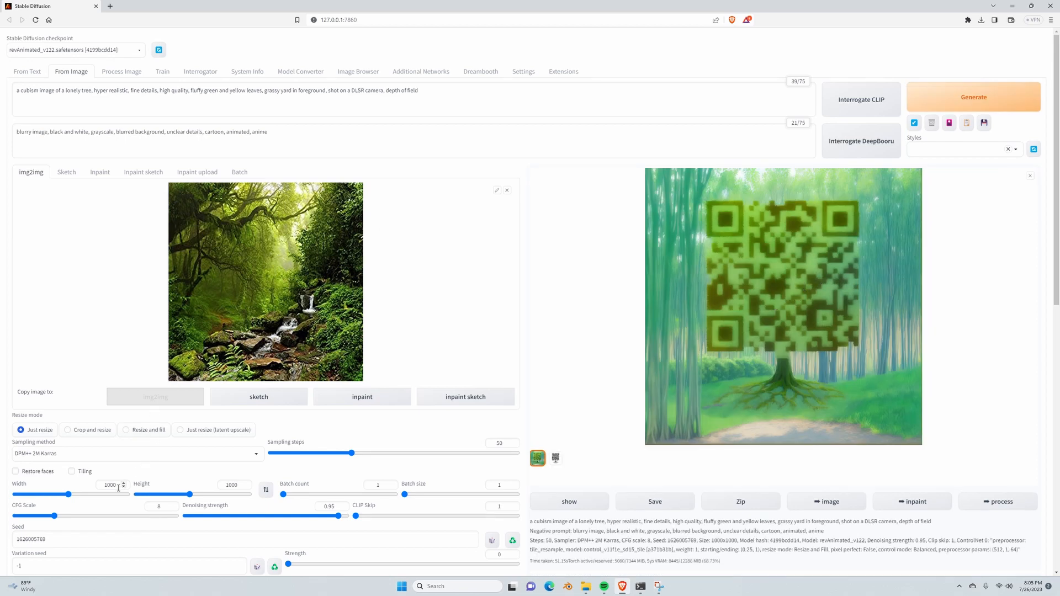
Review the output width and height values alongside the generated image
drag(237, 485, 221, 486)
drag(117, 486, 92, 487)
click(515, 420)
scroll(426, 310, down, 4)
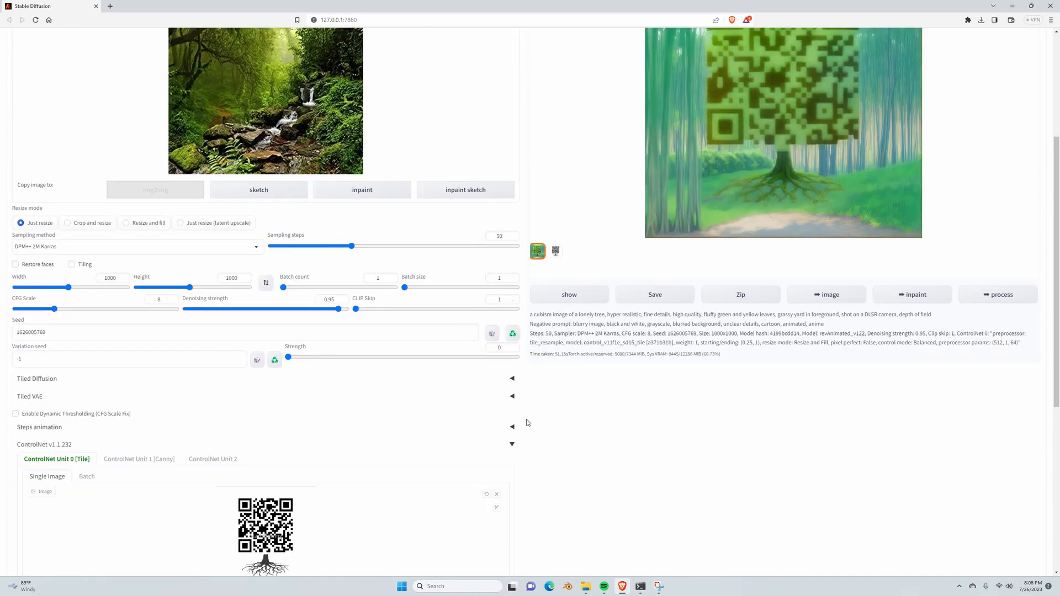
double_click(109, 277)
click(83, 276)
scroll(246, 281, up, 4)
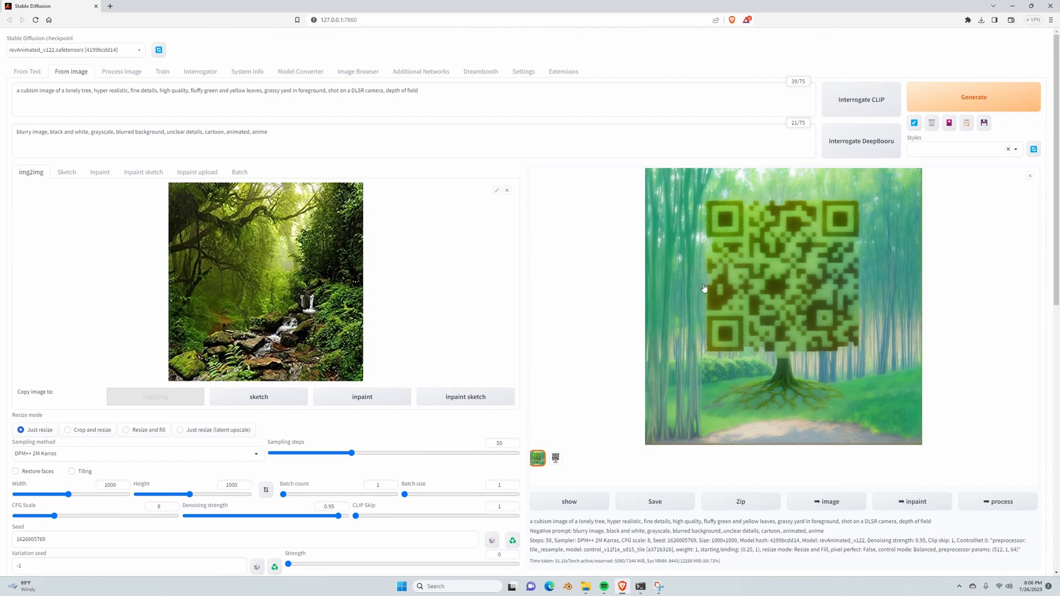
Inspect the generated QR code tree image at enlarged size and close the preview
click(777, 289)
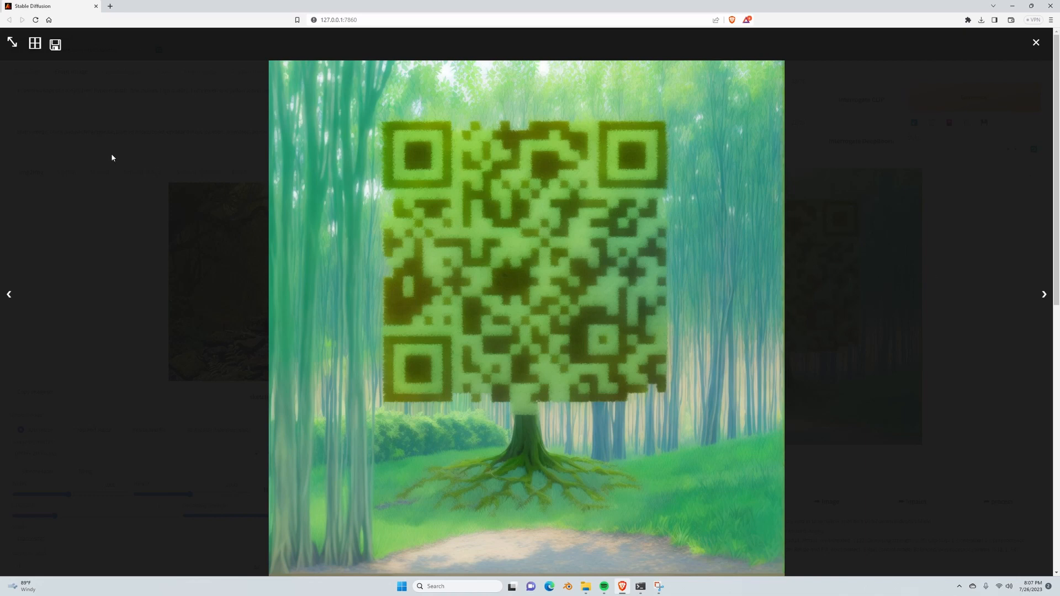
click(822, 168)
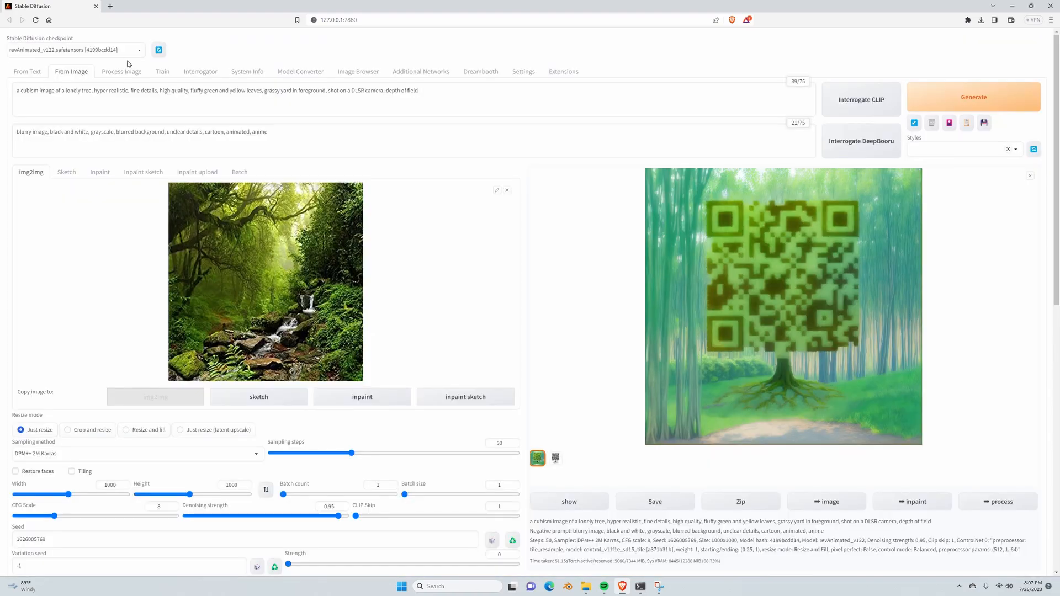
click(706, 275)
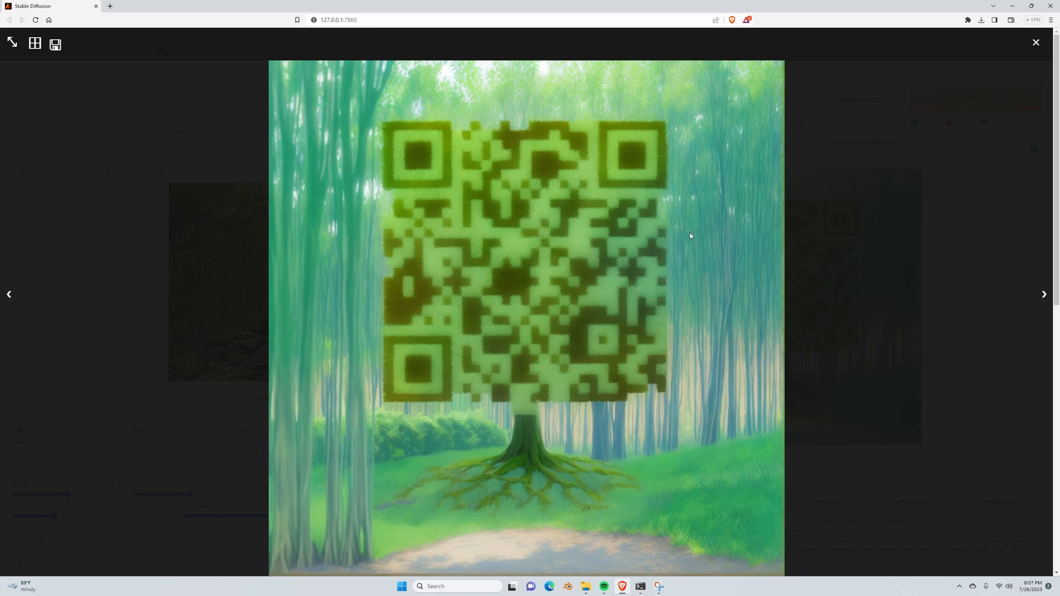
click(817, 235)
Set the output width and height to 512 and generate a new image
scroll(298, 381, down, 3)
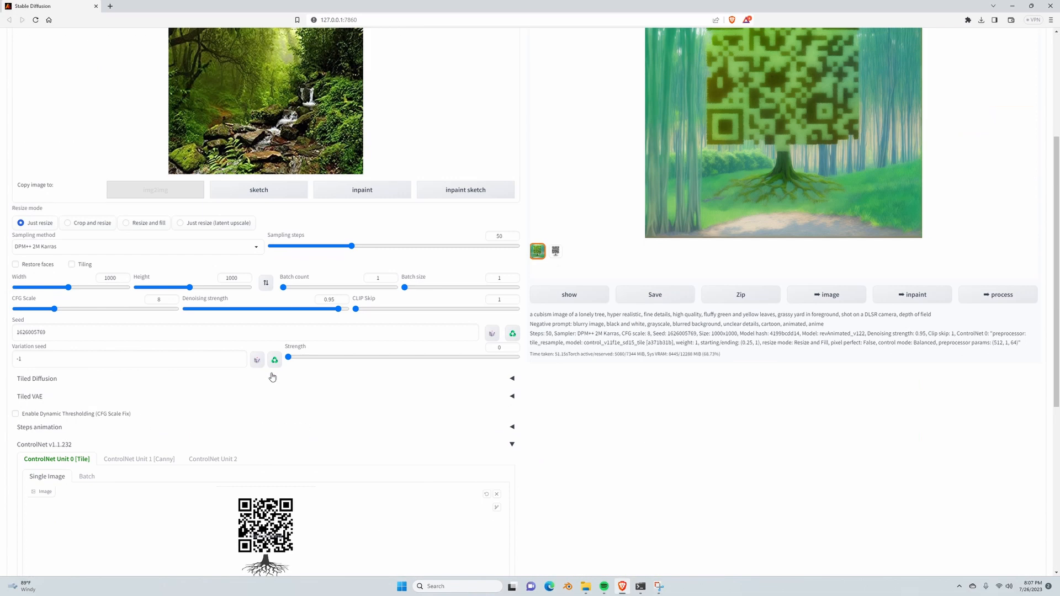
double_click(110, 278)
text(512)
double_click(235, 278)
text(512)
scroll(715, 312, up, 4)
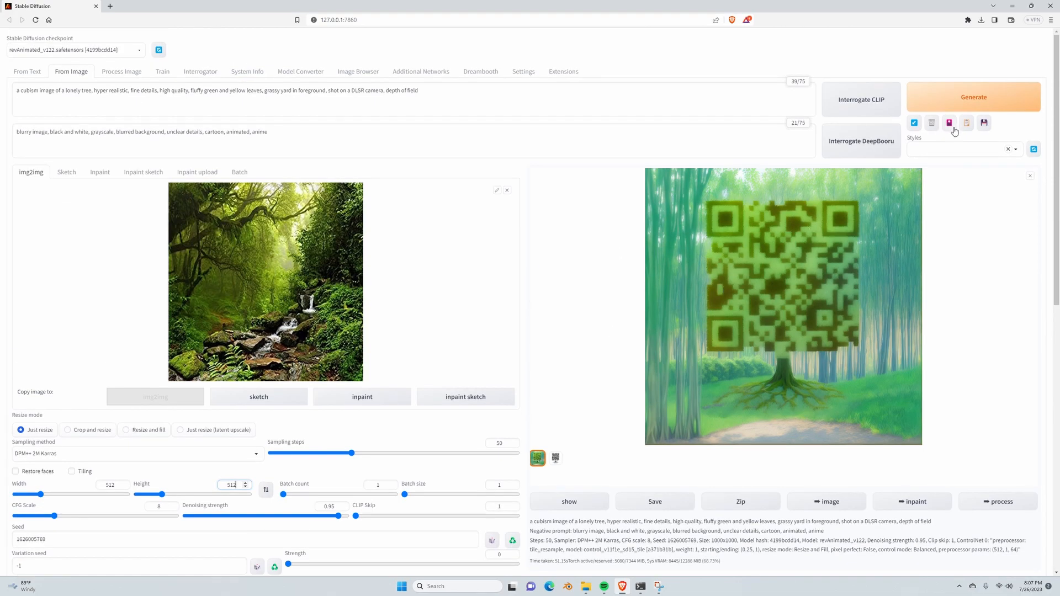
click(958, 103)
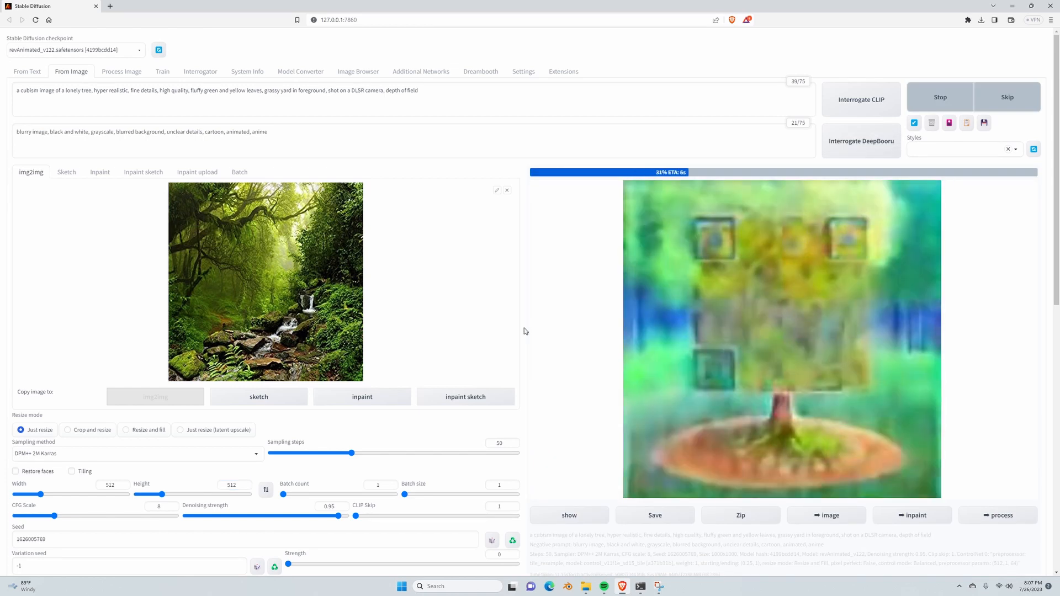
Inspect the 512 by 512 result at enlarged size and close the preview
scroll(523, 330, down, 1)
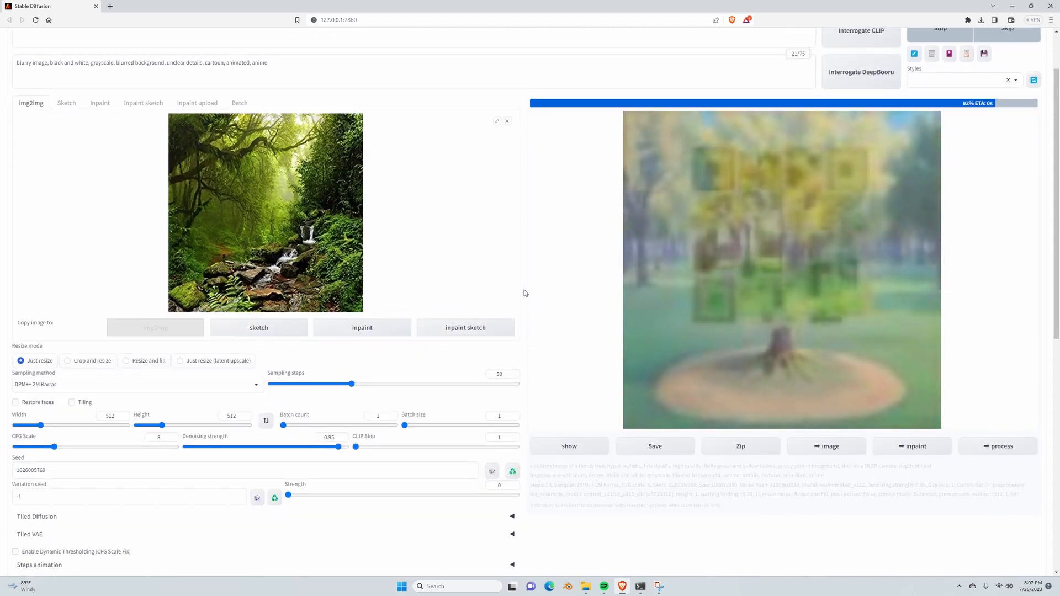
click(769, 221)
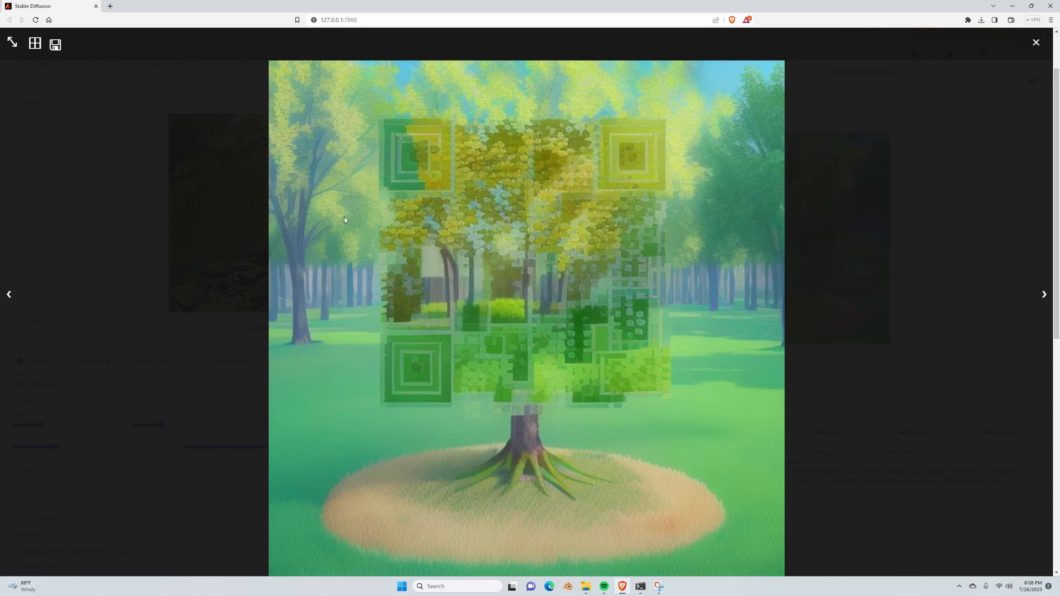
click(957, 276)
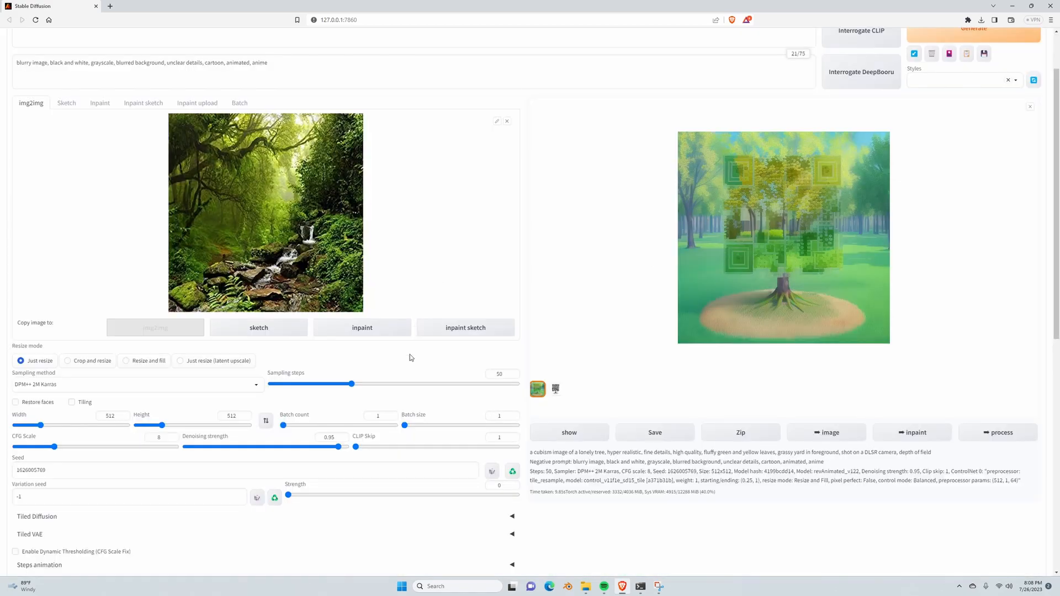
Set the output width and height to 768 and generate the image again
scroll(331, 331, down, 4)
scroll(282, 329, up, 4)
double_click(120, 415)
text(768)
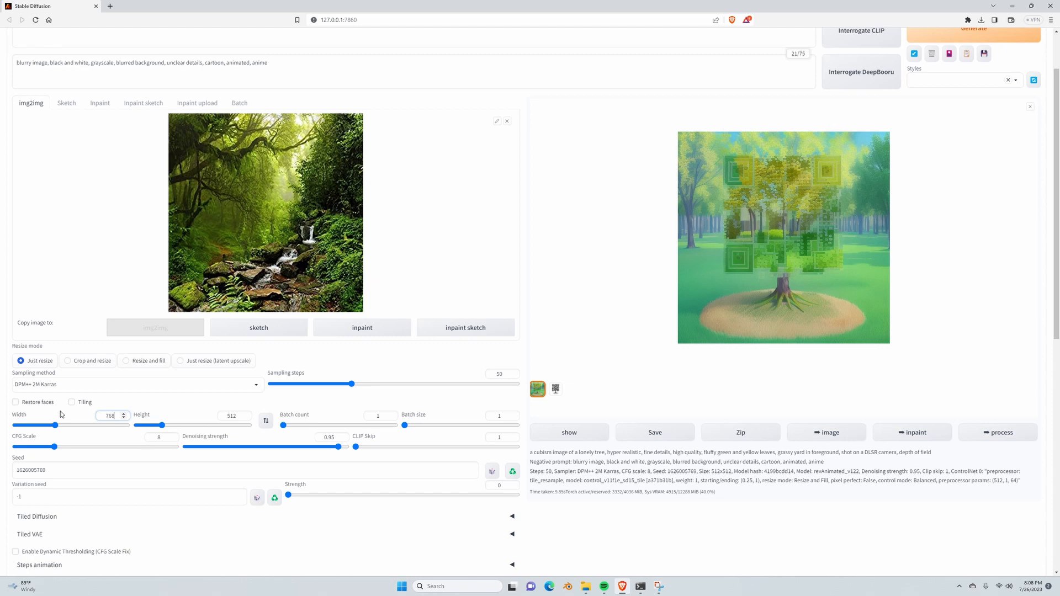
double_click(231, 416)
text(768)
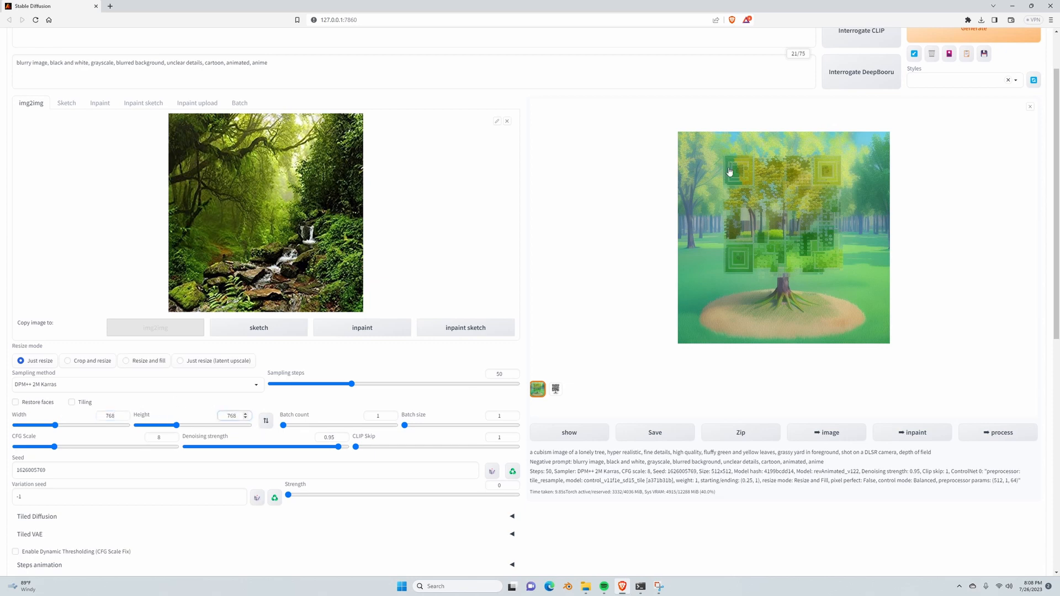
scroll(662, 248, up, 2)
key(ctrl+Return)
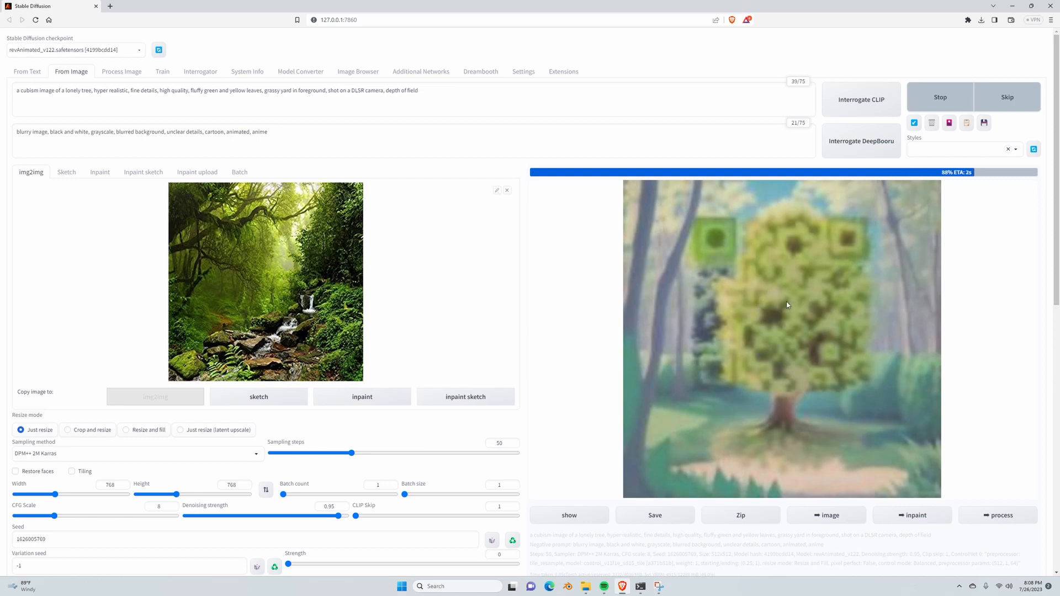
Inspect the 768 by 768 result at enlarged size and close the preview
click(812, 273)
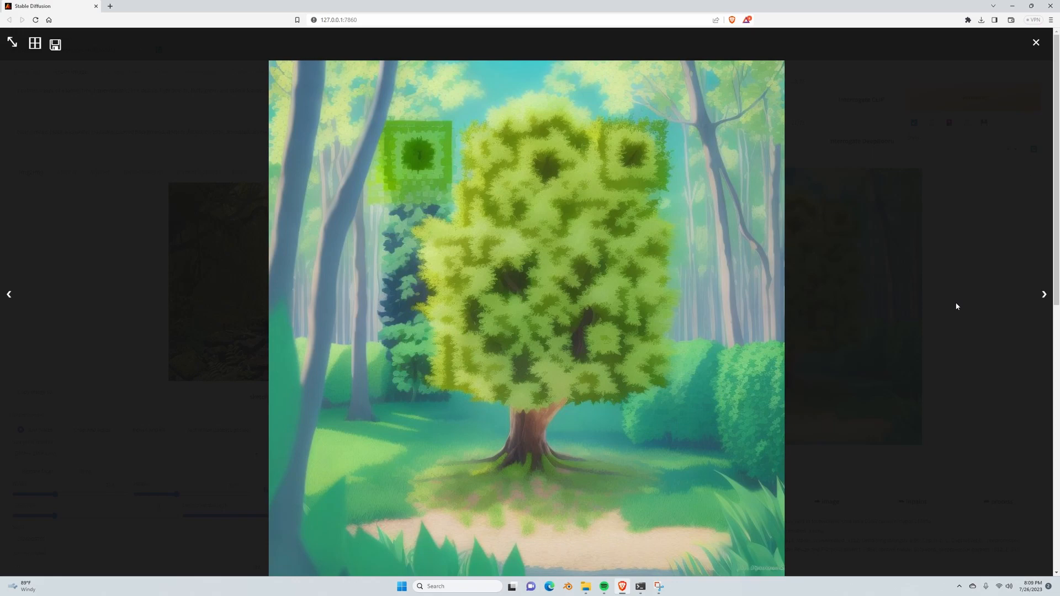
click(954, 318)
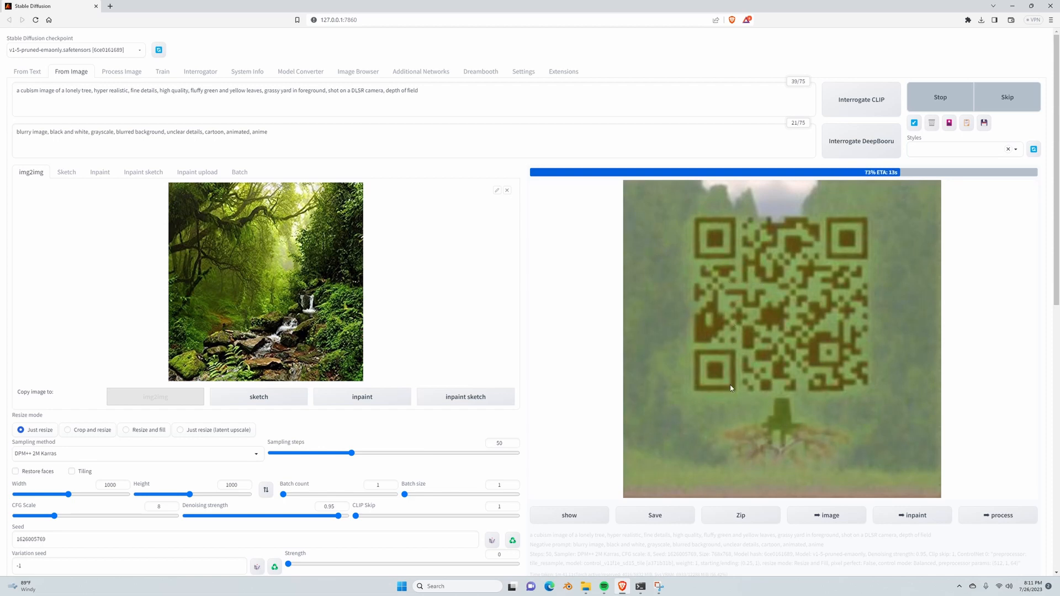
Review the ControlNet settings during the v1-5-pruned-emaonly render and inspect its result at enlarged size
scroll(559, 317, down, 3)
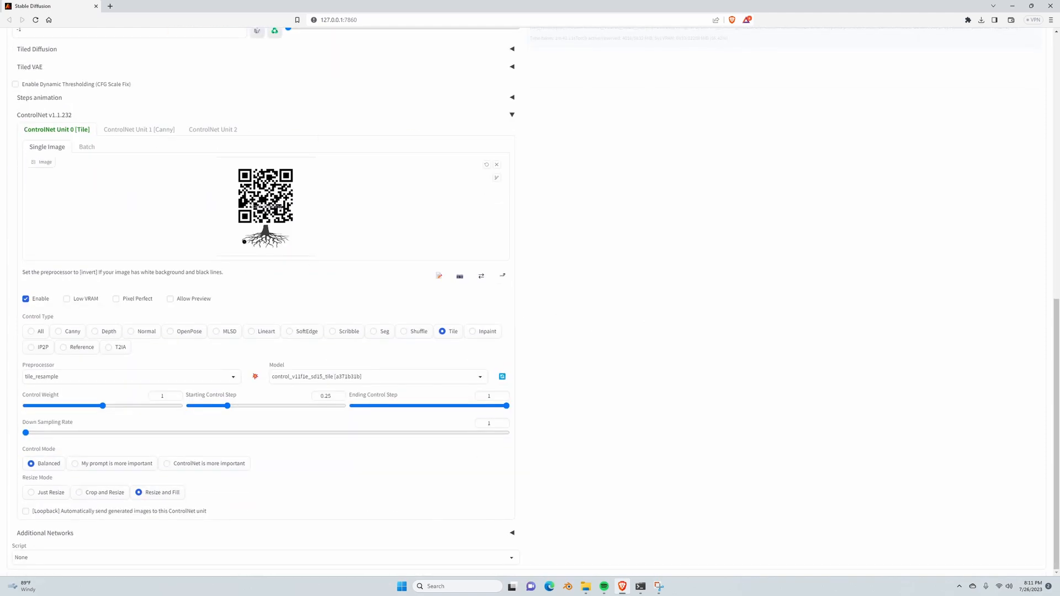
scroll(551, 244, up, 6)
scroll(551, 246, up, 3)
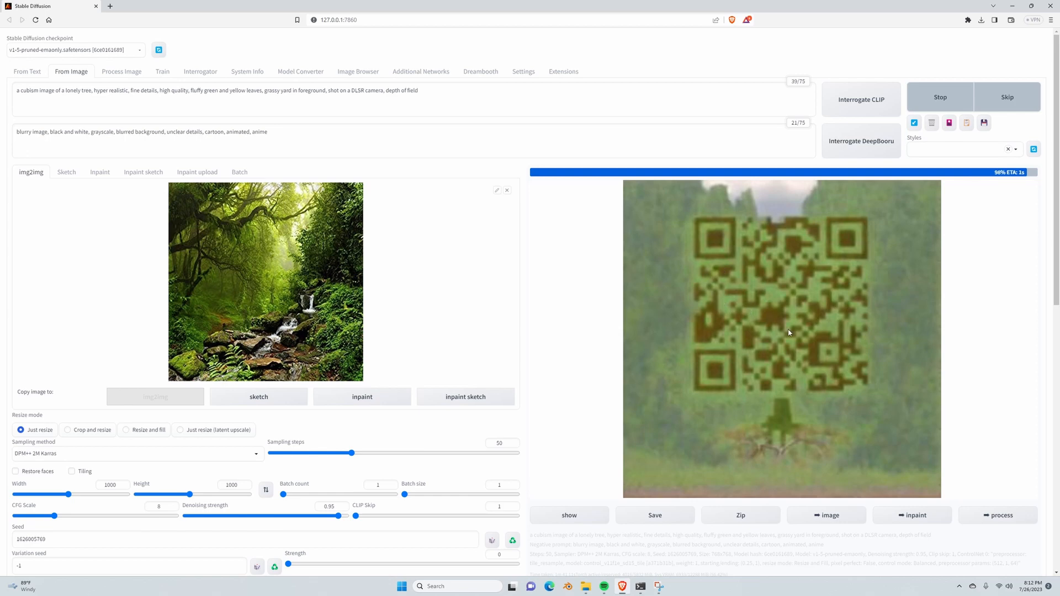
click(814, 279)
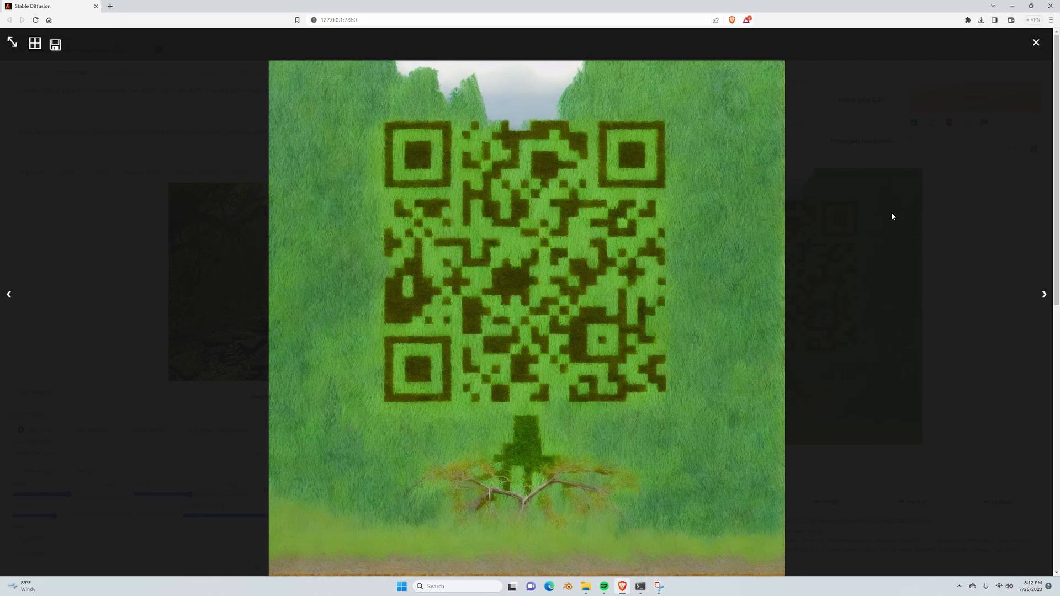
click(892, 217)
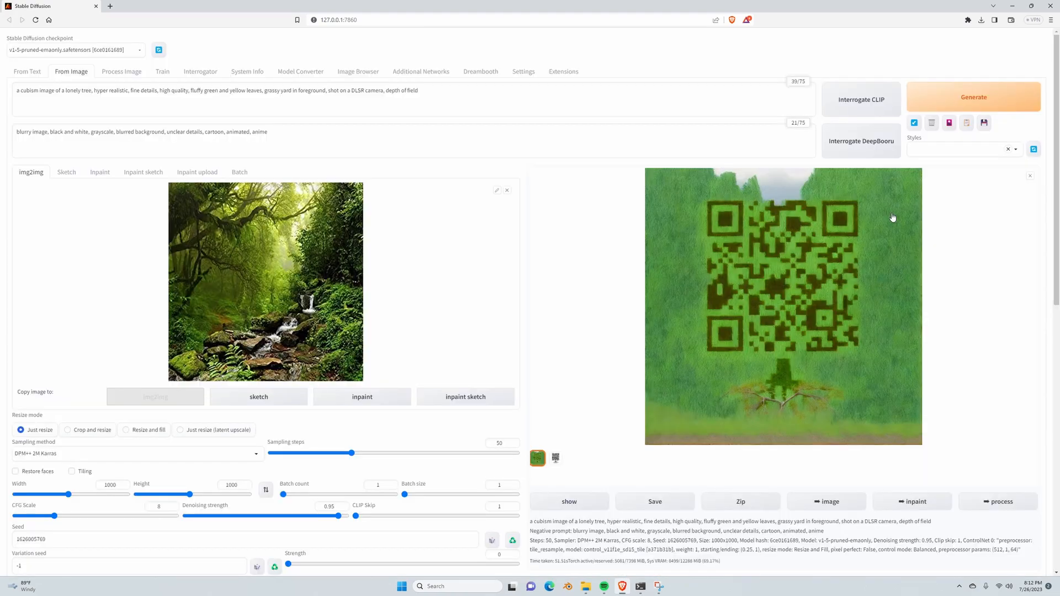